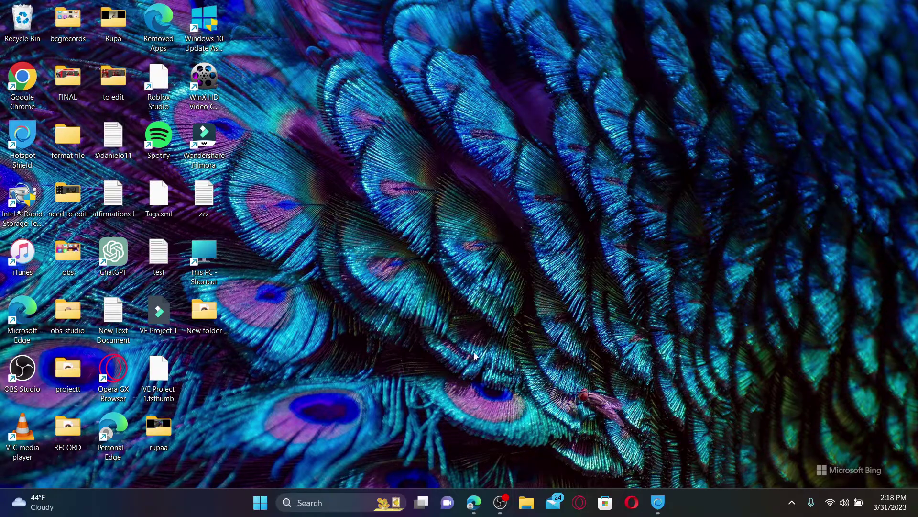
click(473, 503)
click(240, 31)
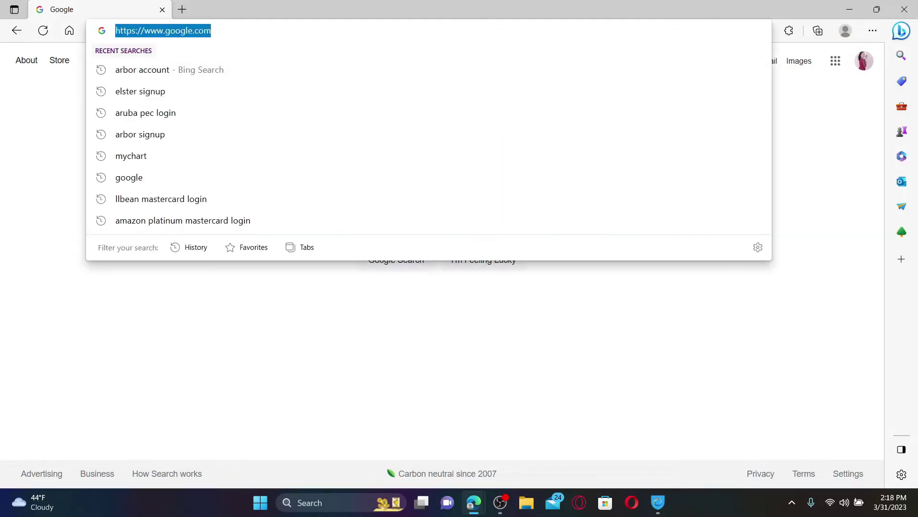
text(www.elster.de)
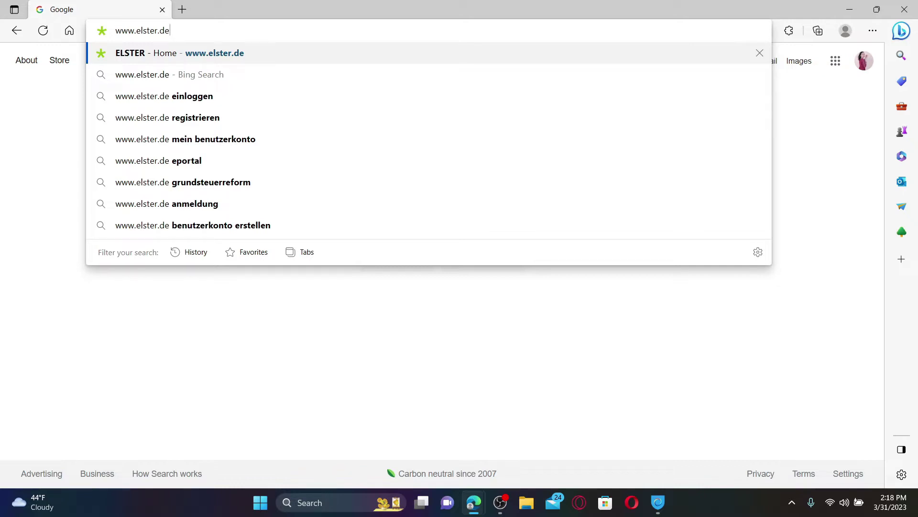
key(Return)
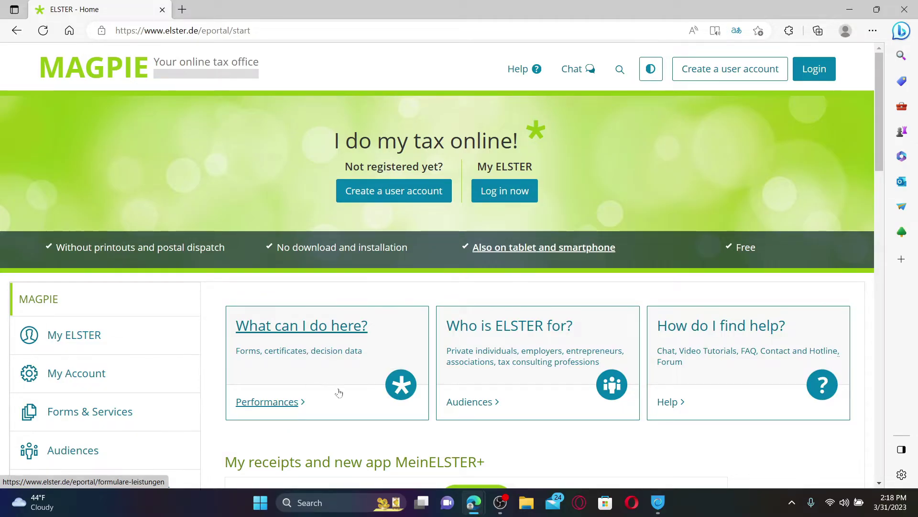
Start creating a user account and continue through the overview to the login method choice.
click(729, 72)
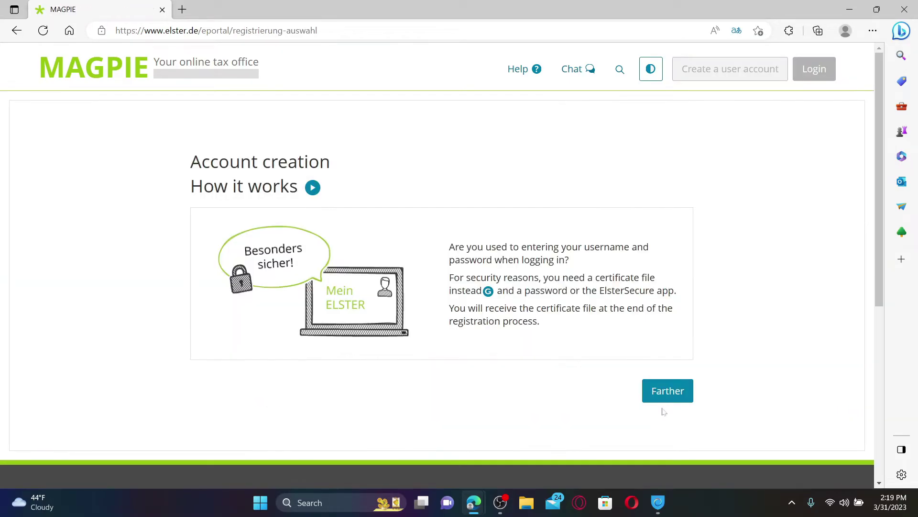
click(672, 391)
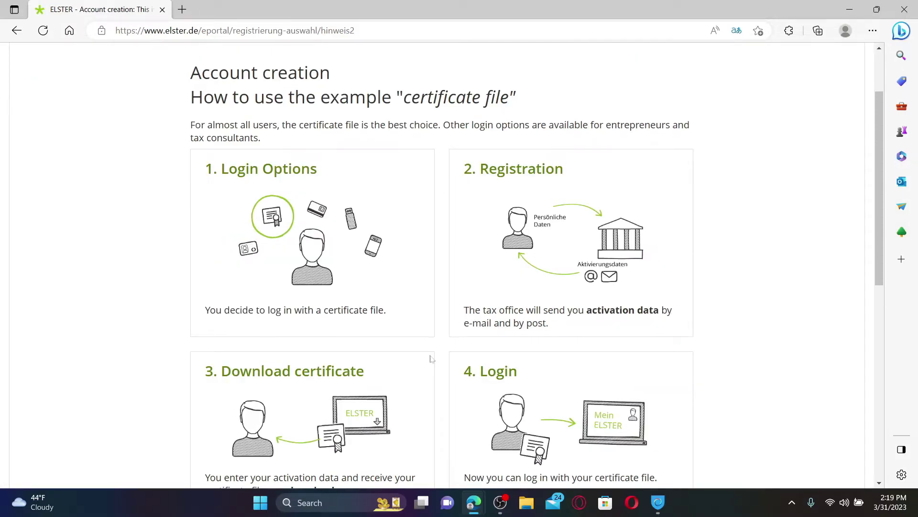
scroll(431, 359, down, 3)
click(678, 375)
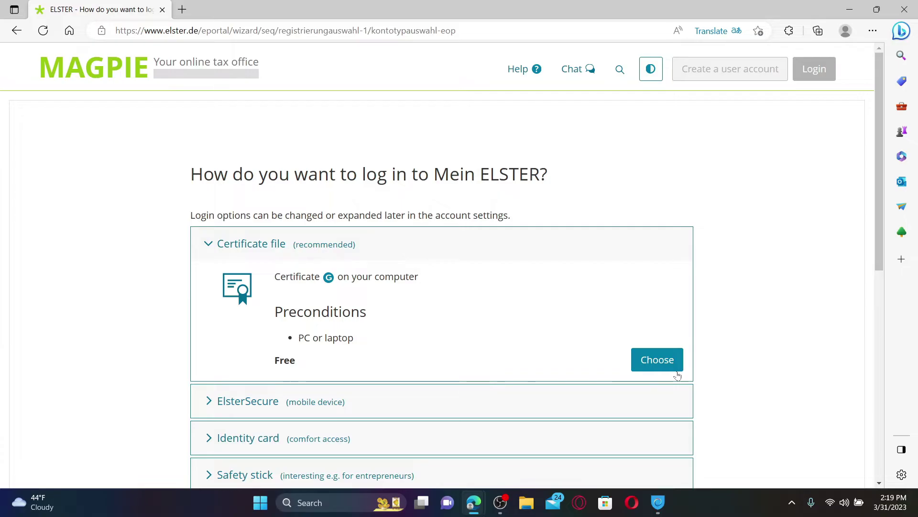
scroll(395, 177, down, 2)
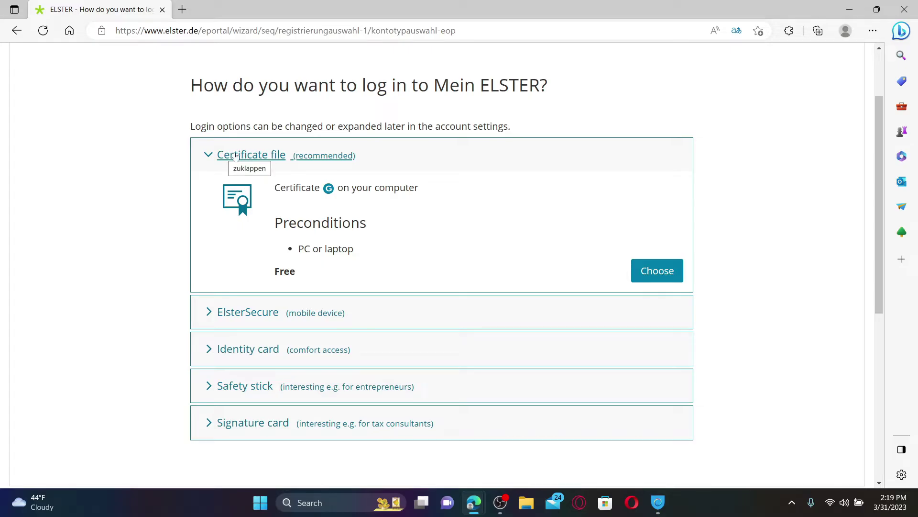
Compare ElsterSecure, Safety stick and Signature card details, then choose Certificate file.
click(247, 311)
scroll(246, 312, down, 3)
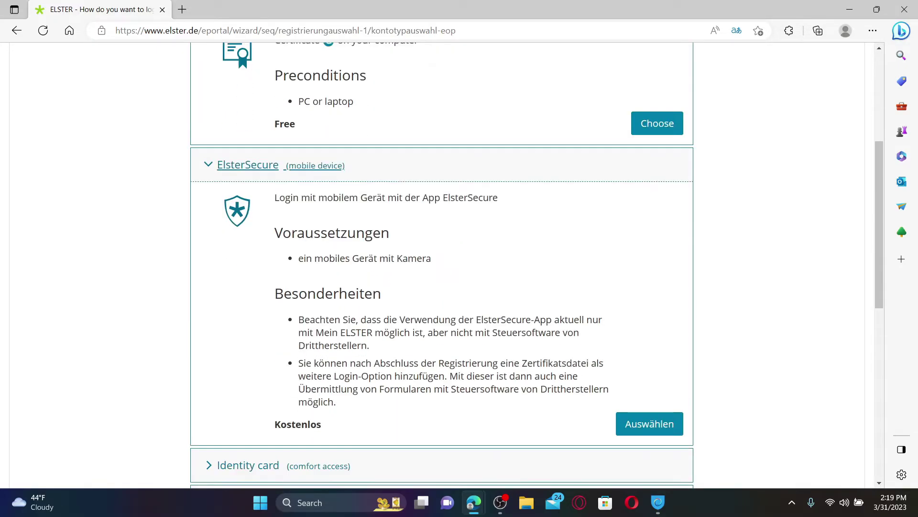
scroll(252, 349, down, 3)
click(245, 381)
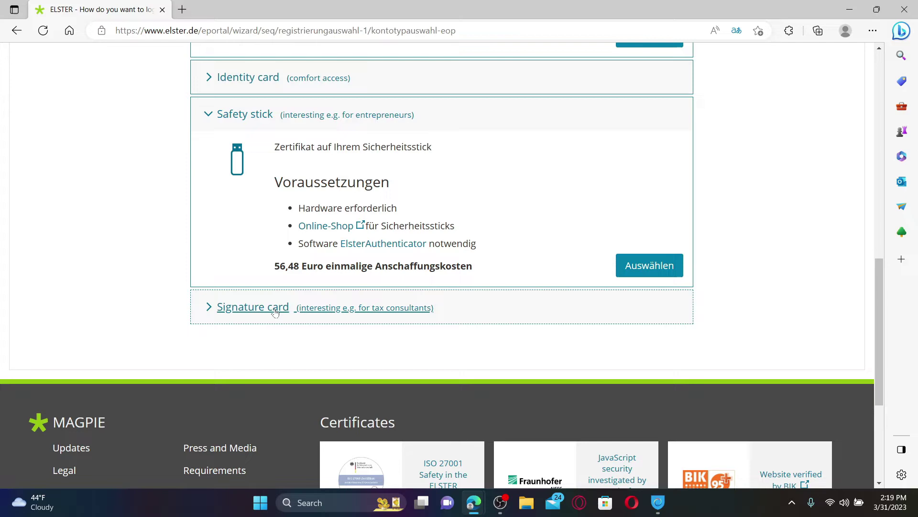
click(253, 304)
scroll(253, 304, down, 2)
scroll(341, 351, up, 10)
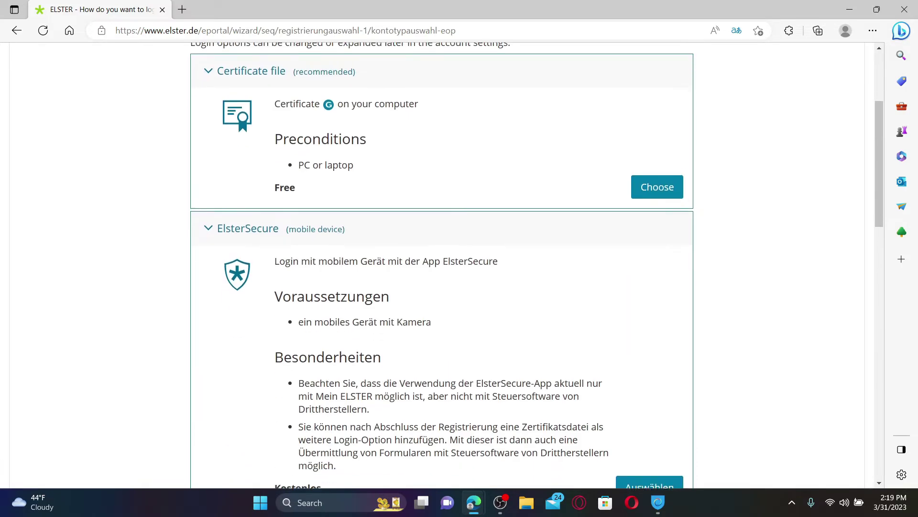
scroll(341, 350, down, 5)
scroll(341, 350, up, 7)
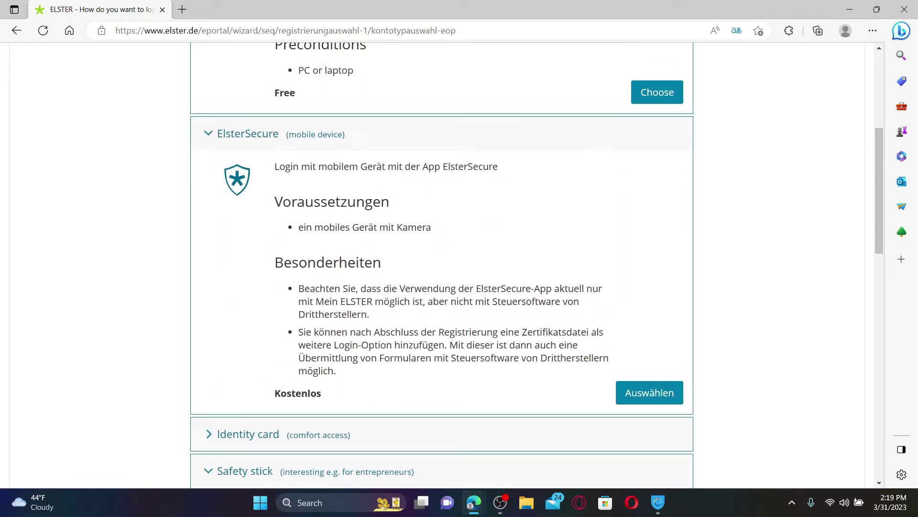
click(661, 367)
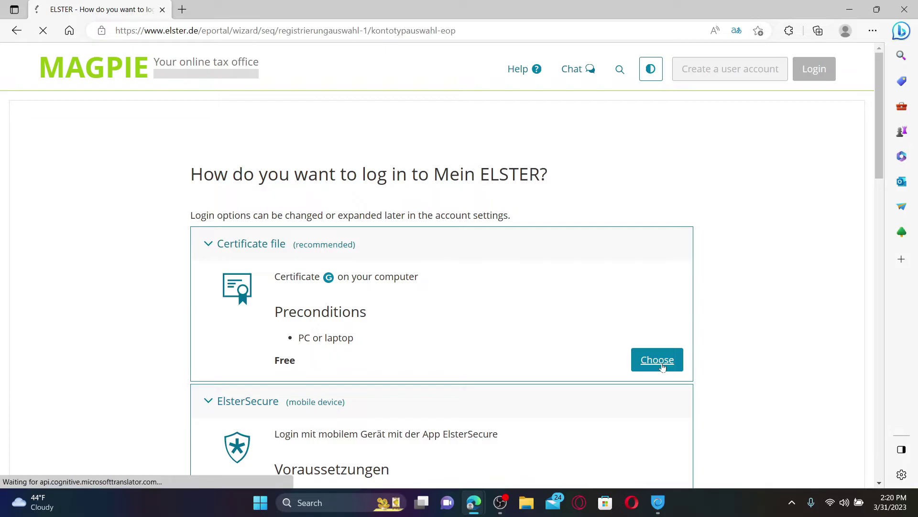
Register 'For me (and jointly disposed partner)', choose identification by e-mail, and continue.
click(207, 163)
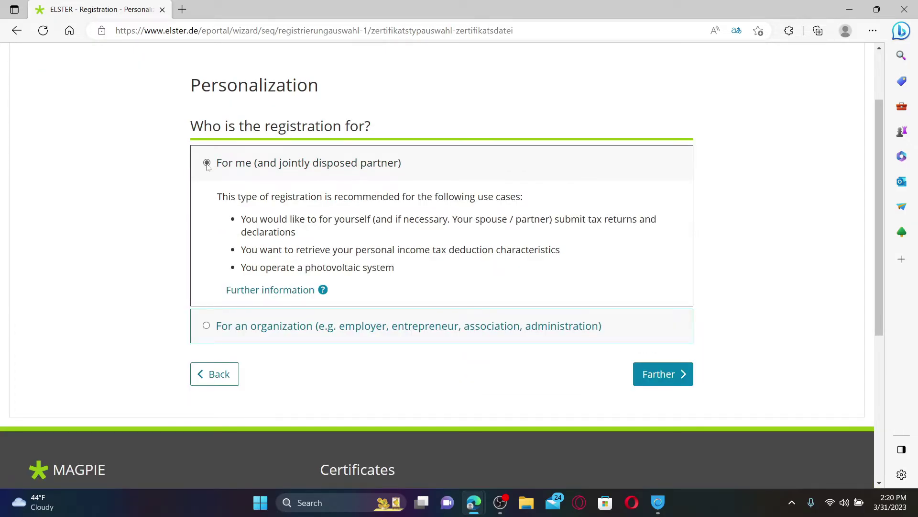
click(207, 326)
click(207, 163)
click(658, 375)
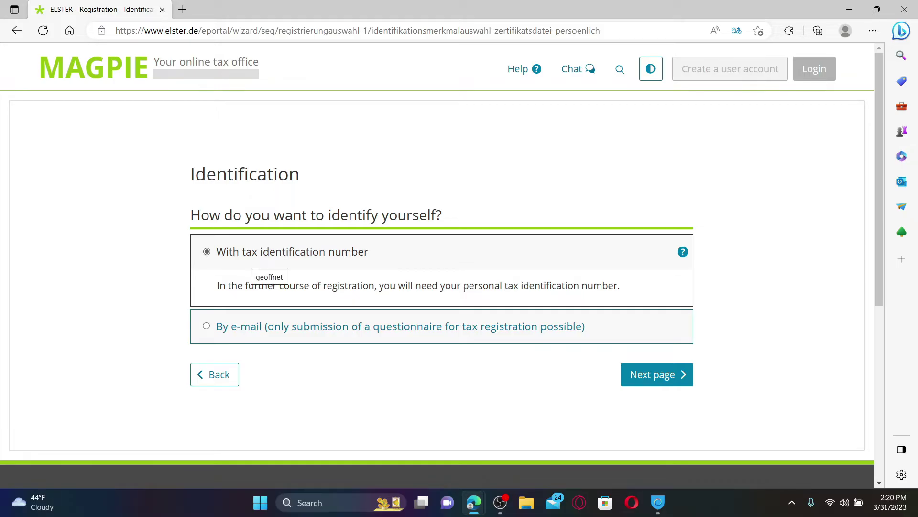
click(208, 329)
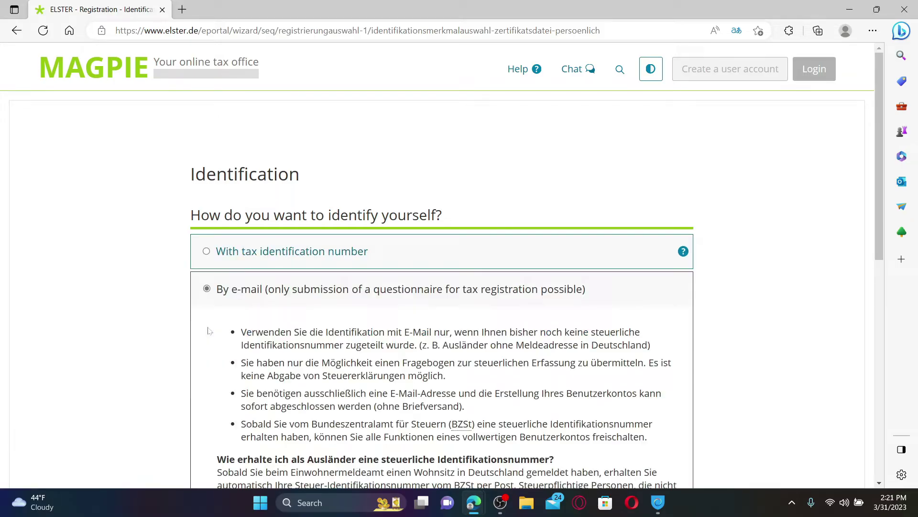
scroll(209, 330, down, 4)
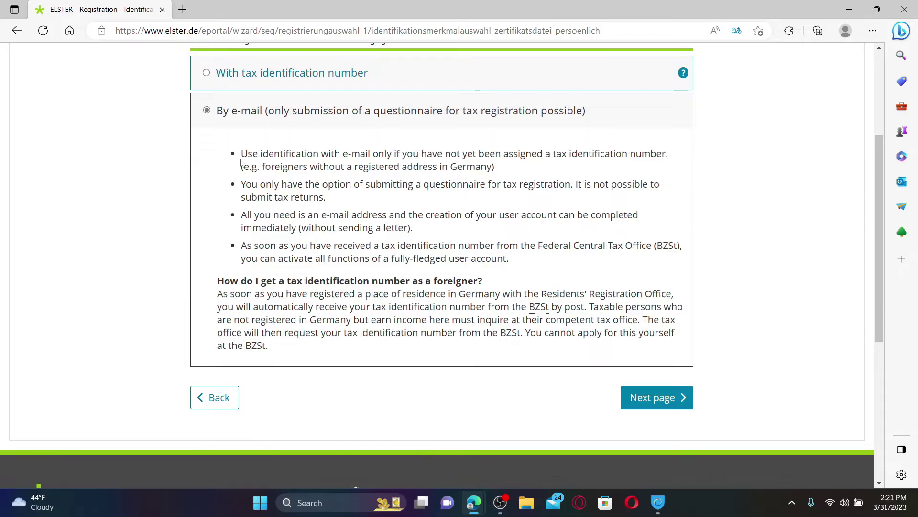
click(658, 403)
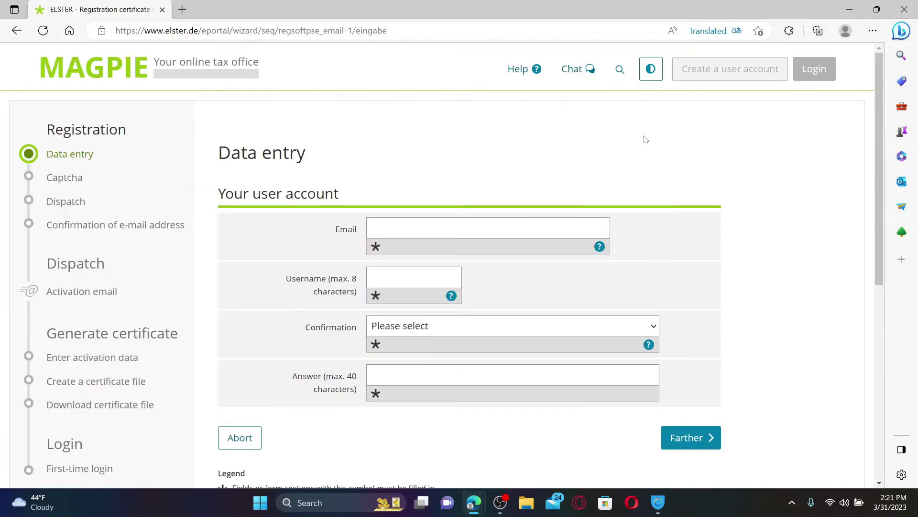
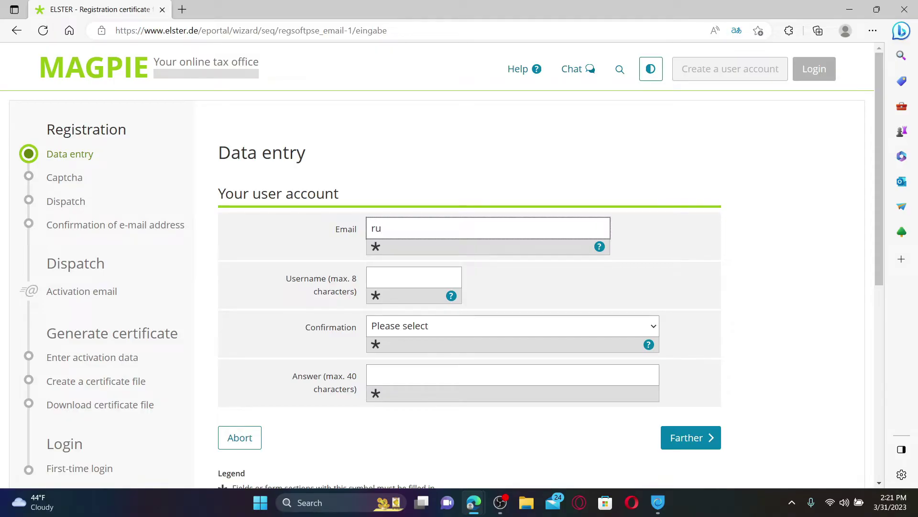
Enter the account's e-mail address and username.
key(Tab)
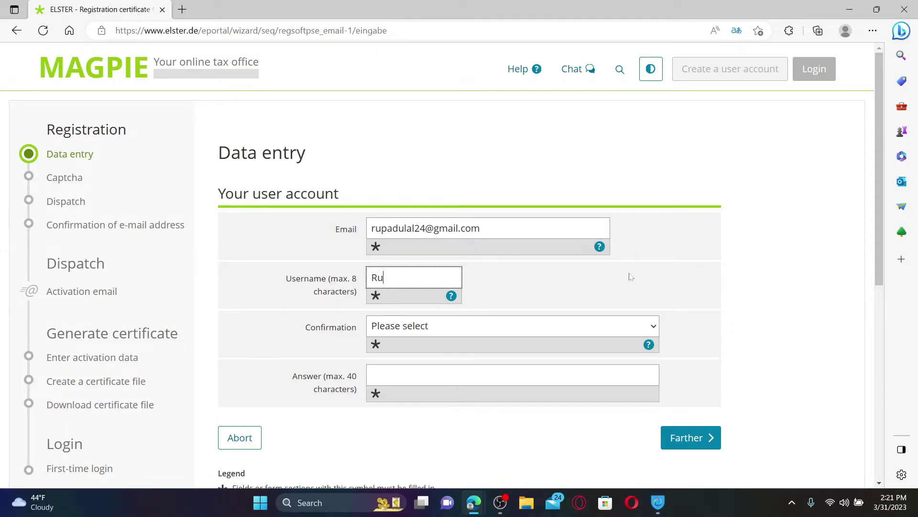
key(Tab)
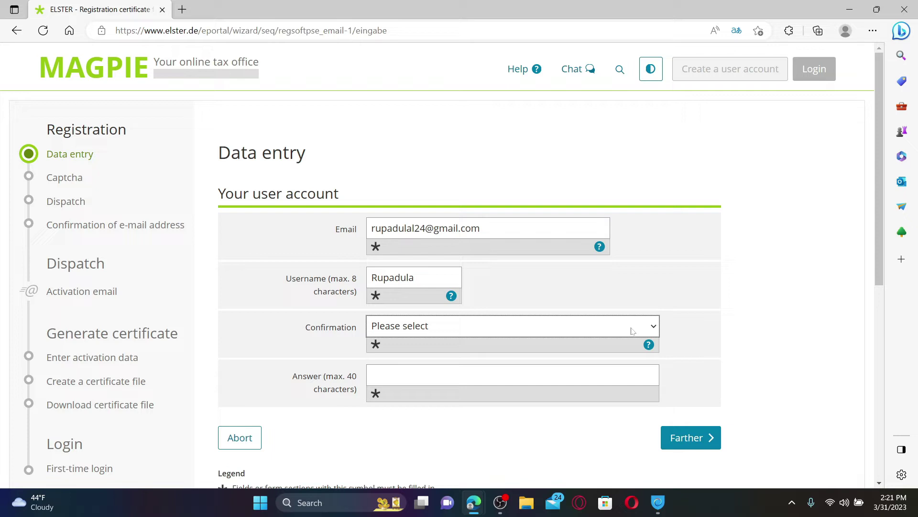
Choose the 'What's your favorite book or movie?' question, enter an answer, and submit.
click(632, 331)
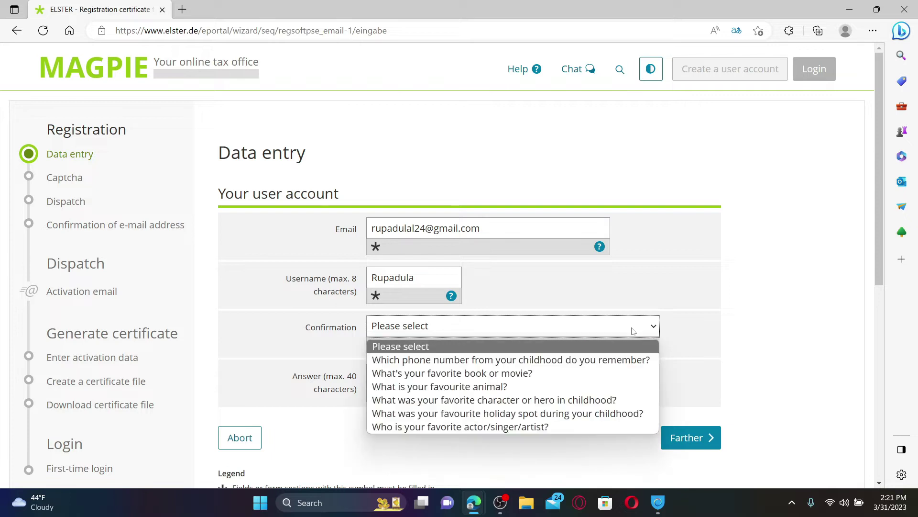
click(469, 373)
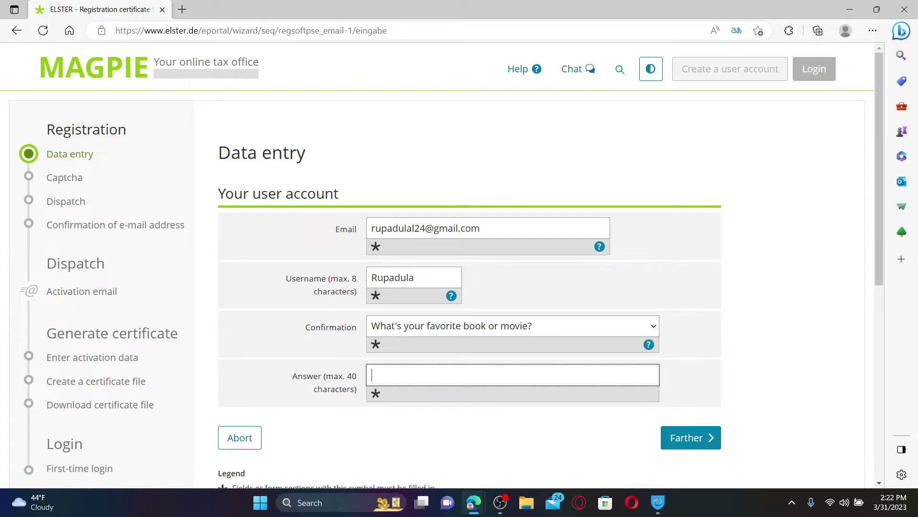
text(abc)
click(687, 441)
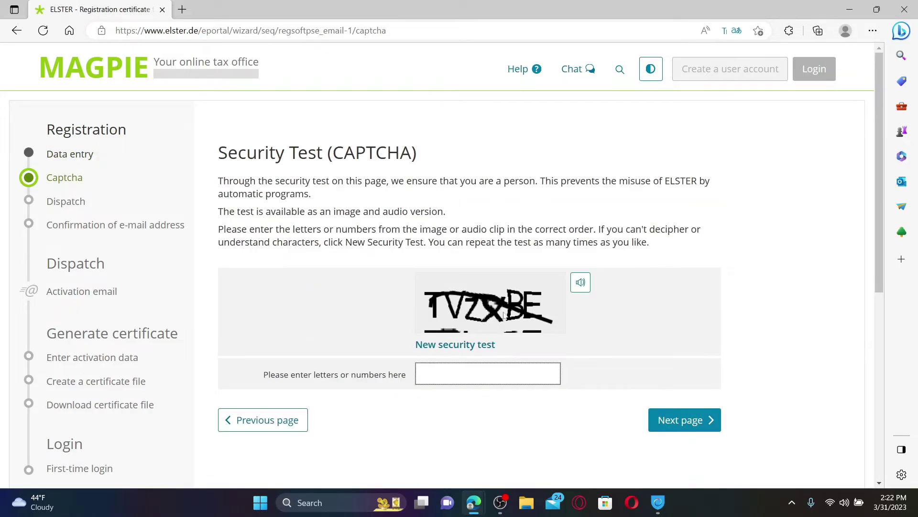
Enter the CAPTCHA characters, continue, and dispatch the reviewed registration.
text(TVZXBE)
click(688, 425)
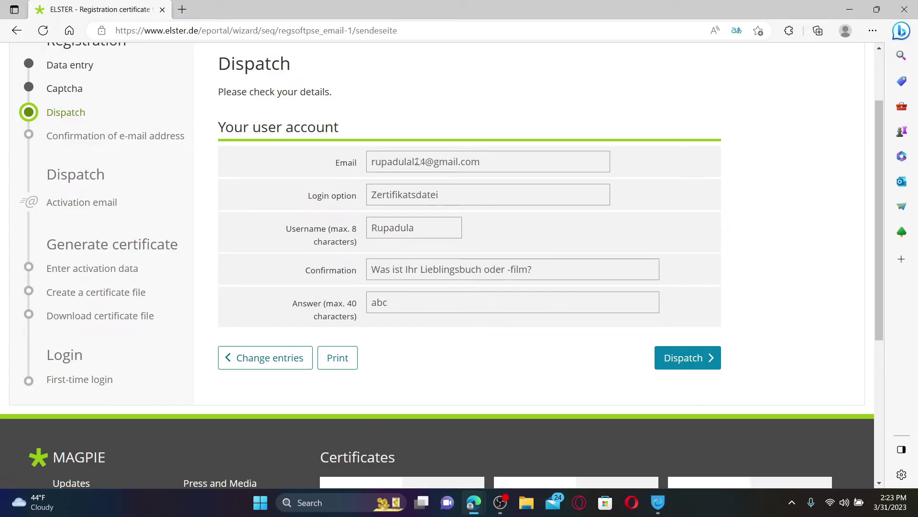
click(686, 362)
Open Gmail in a new tab and open the ELSTER confirmation e-mail.
click(182, 9)
text(gmail)
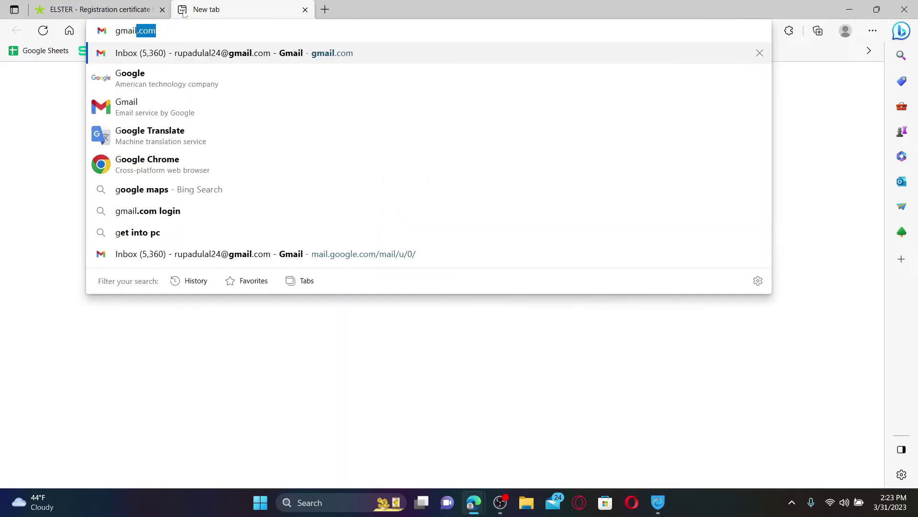
key(Return)
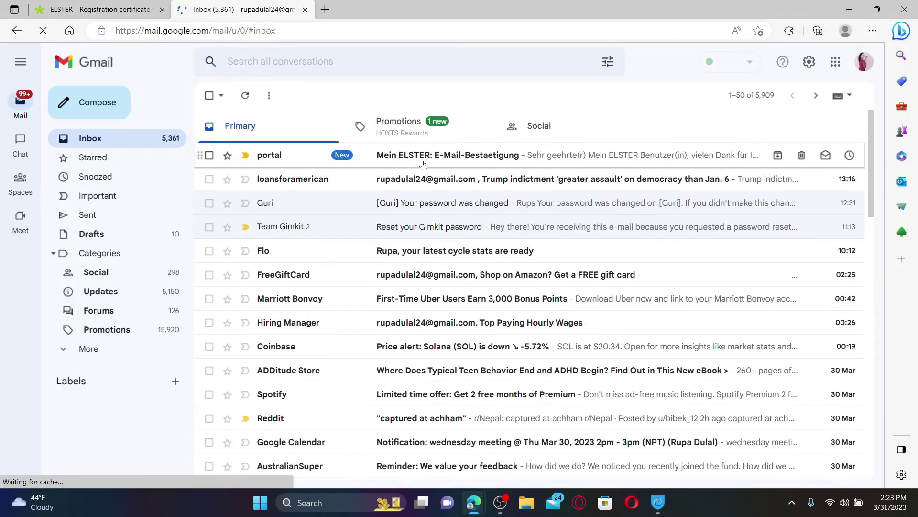
click(421, 157)
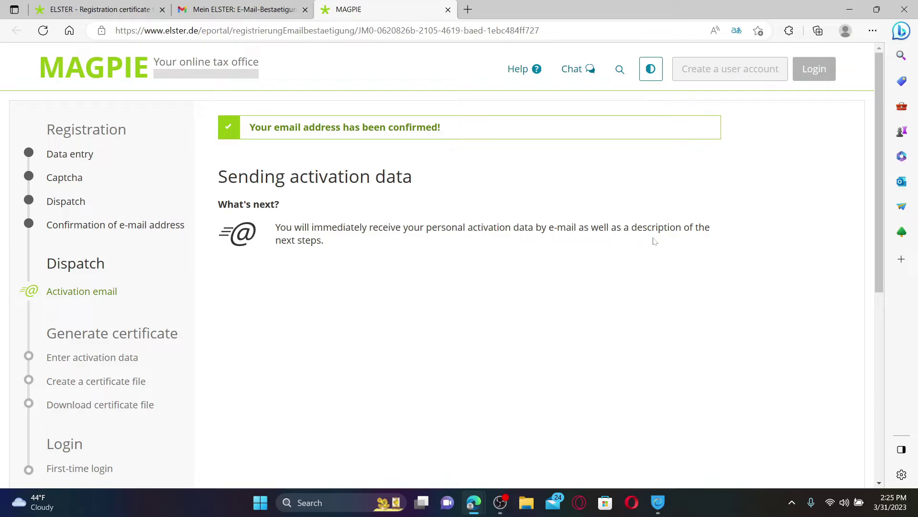
Open the 'Mein ELSTER: Aktivierung' e-mail, translate it to English, and follow its activation link.
key(ctrl+shift+Tab)
click(139, 144)
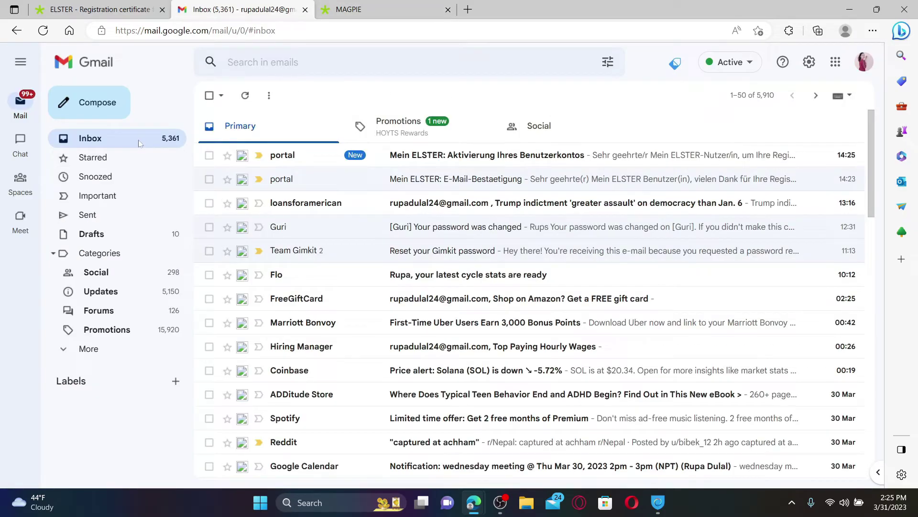
click(420, 162)
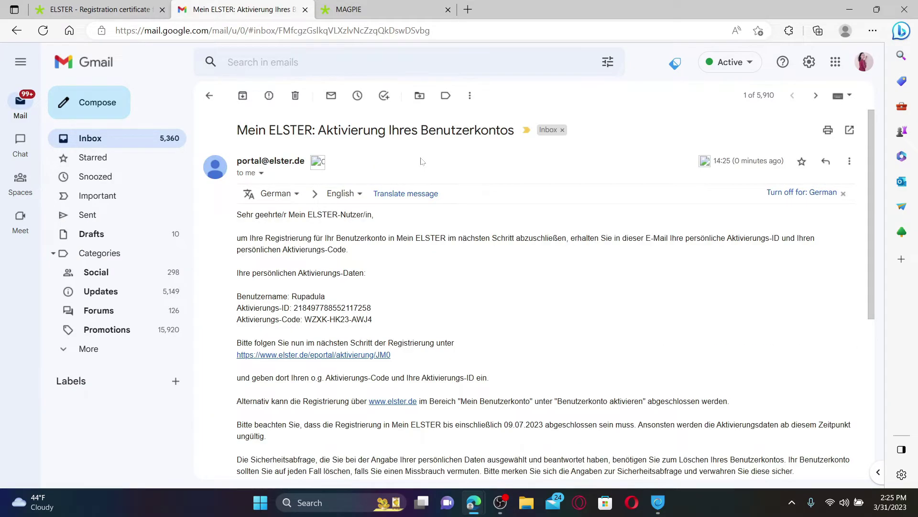
click(406, 193)
scroll(526, 287, down, 1)
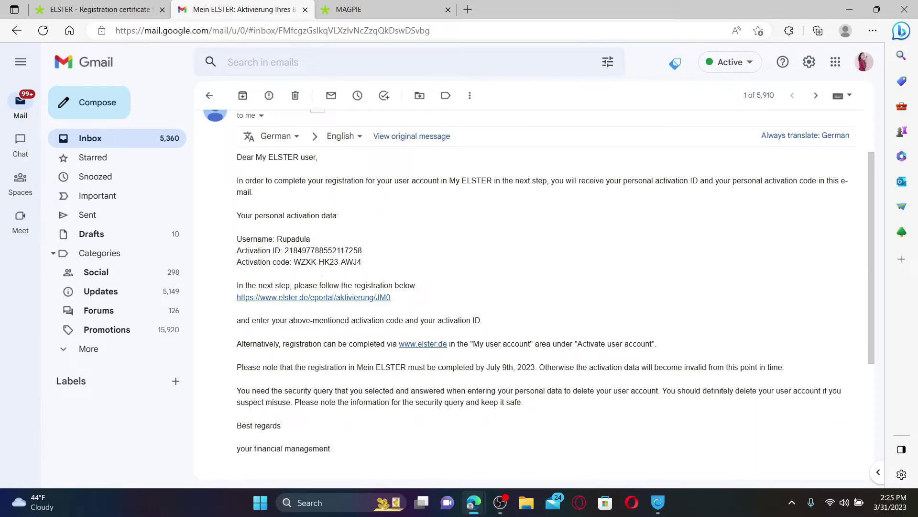
click(284, 298)
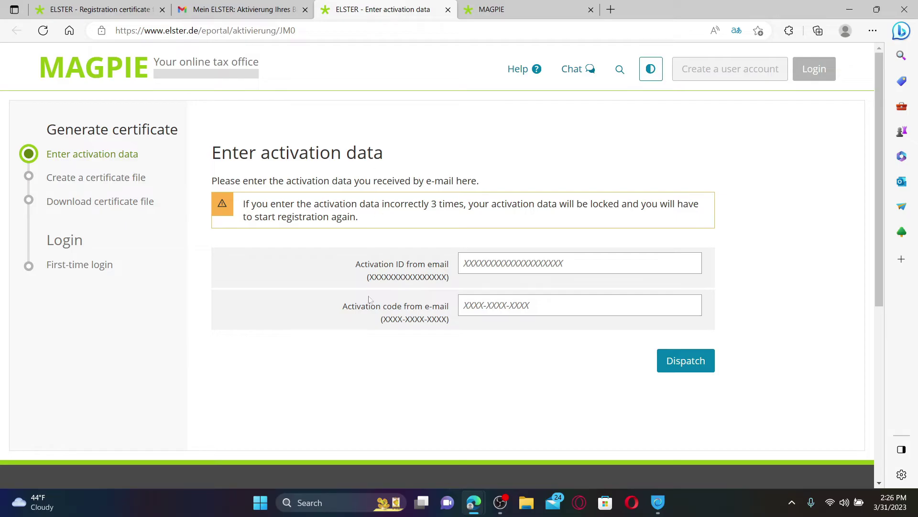
Copy the activation ID from the e-mail, enter it and the activation code, and dispatch.
click(680, 263)
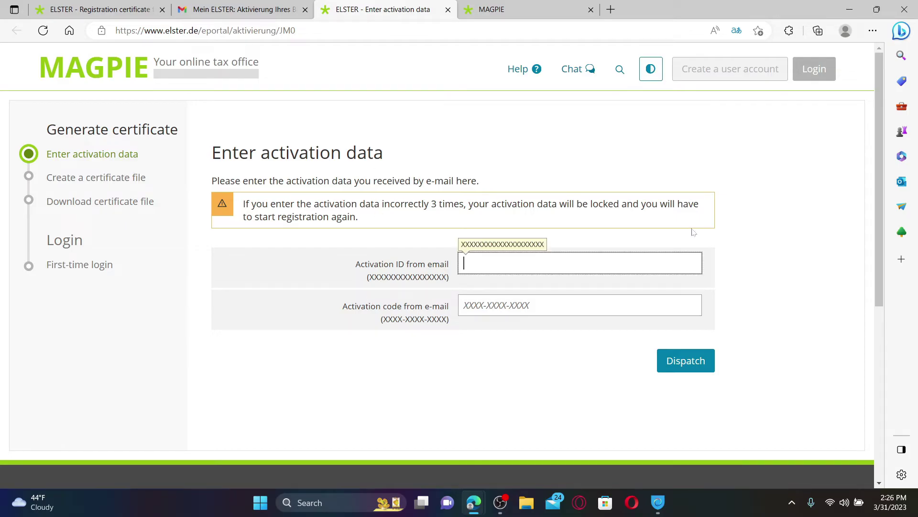
click(242, 9)
drag(285, 250, 363, 252)
click(388, 10)
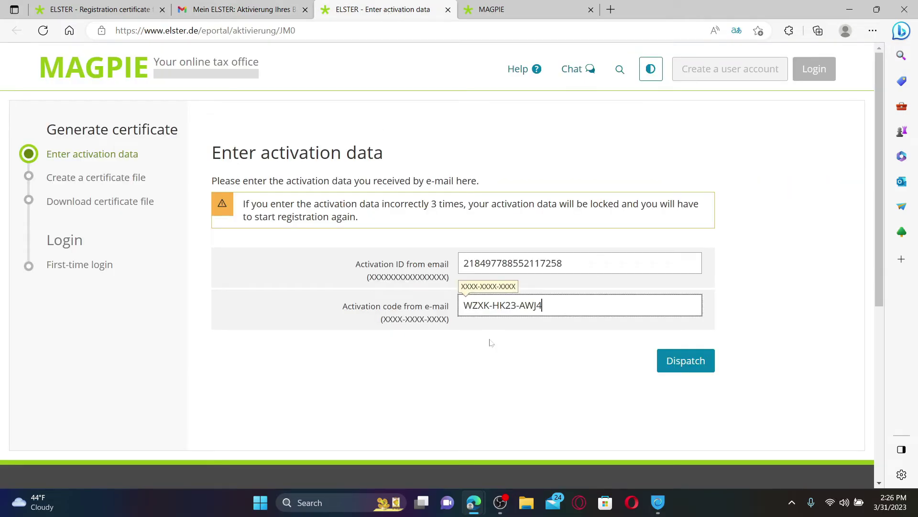
click(479, 410)
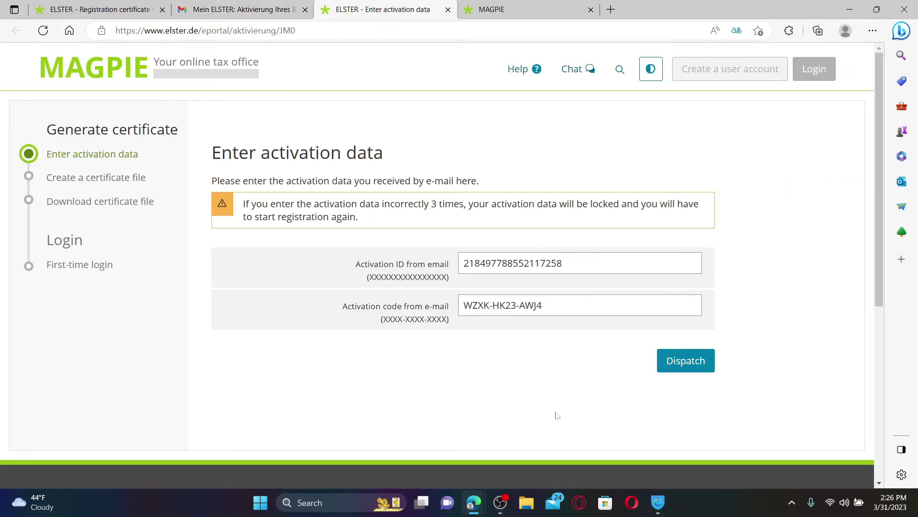
click(680, 365)
Set and repeat the login password, then create and download the .pfx certificate file.
text(••••••••)
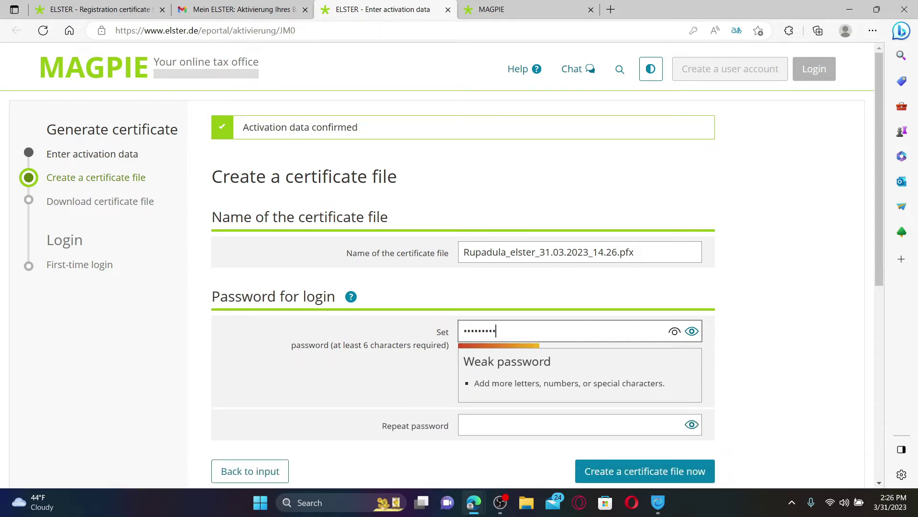
text(••••••••)
scroll(558, 402, down, 2)
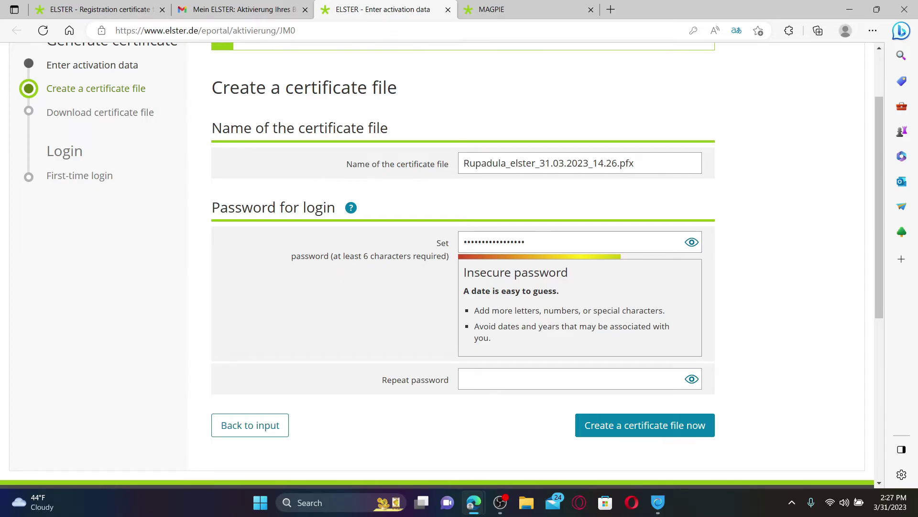
click(570, 379)
text(•••)
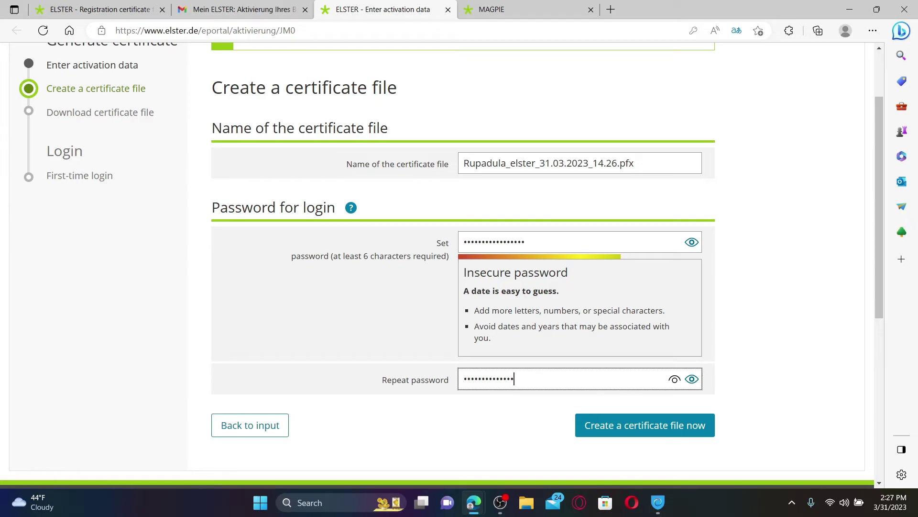
text(•••)
key(Tab)
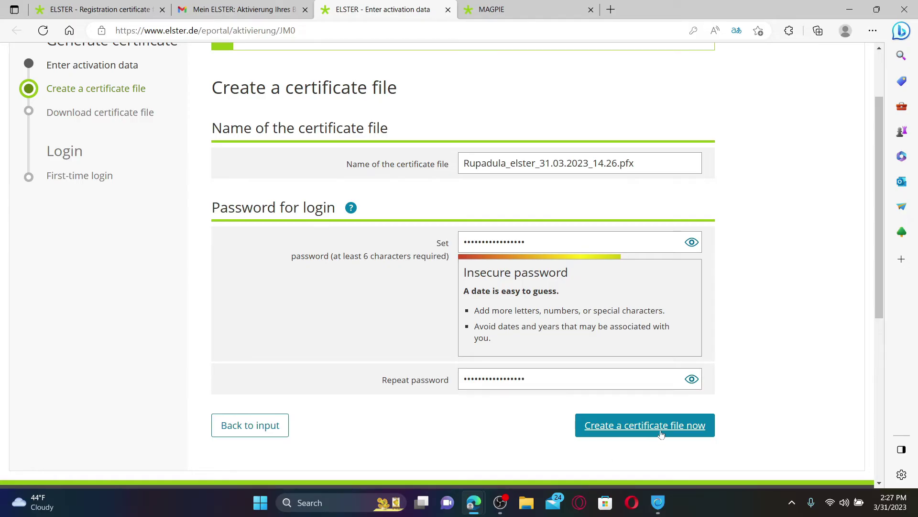
click(654, 425)
click(641, 232)
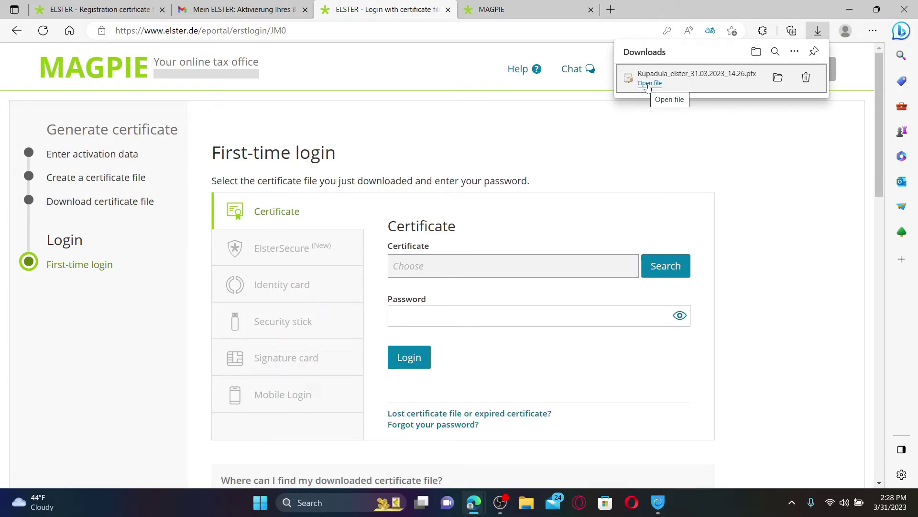
Open the downloaded .pfx for import into the Current User store, keeping the same file.
click(650, 83)
click(348, 281)
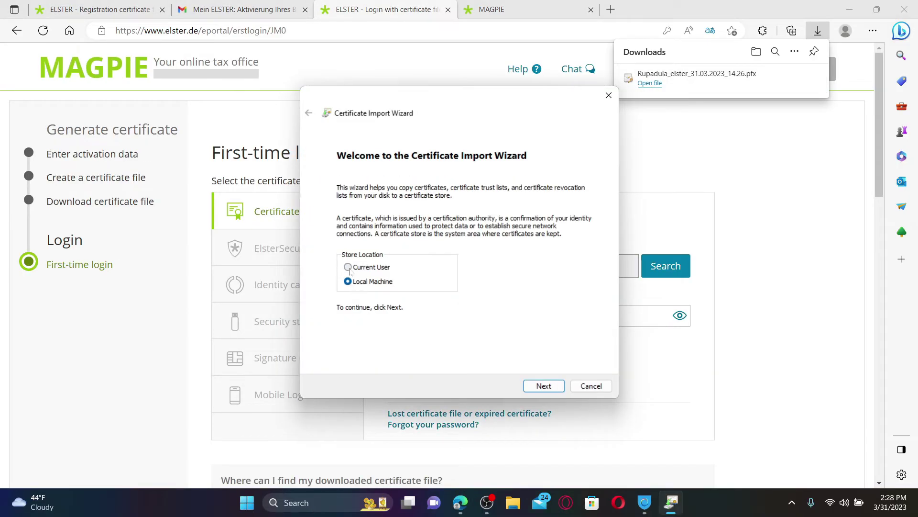
click(348, 267)
click(544, 386)
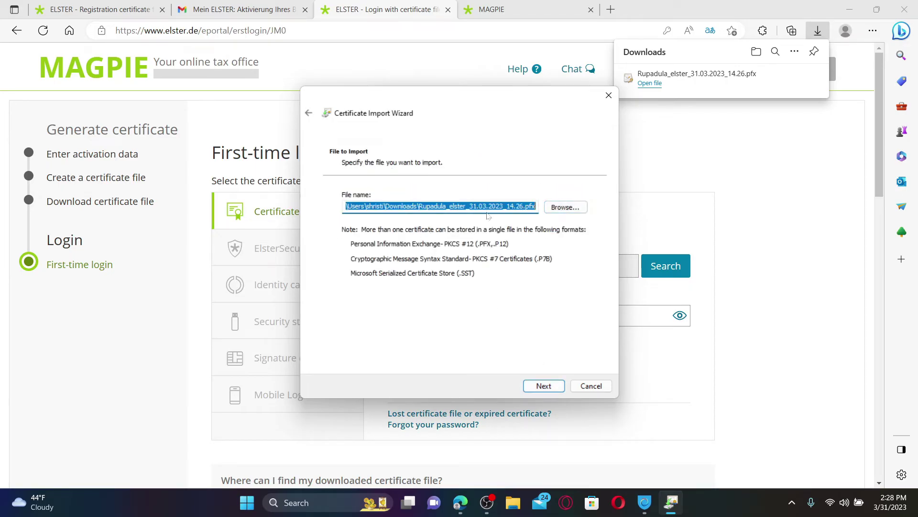
click(566, 209)
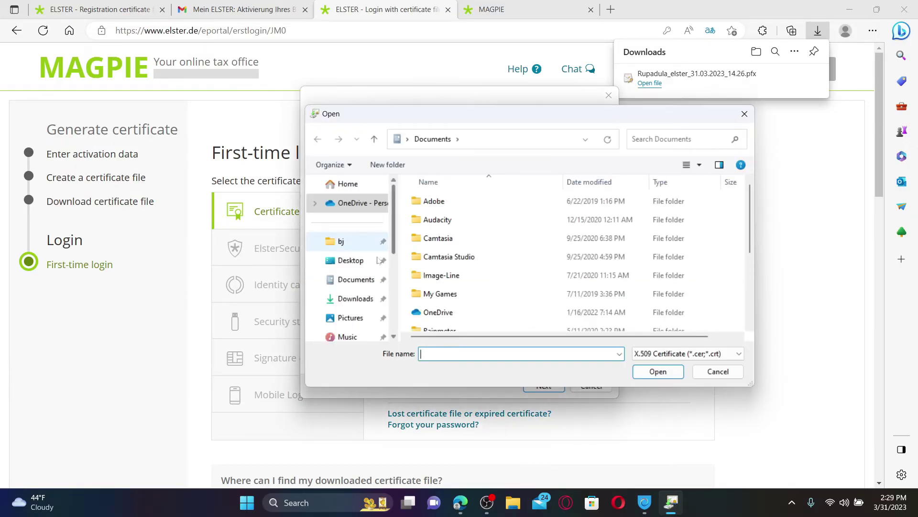
key(Escape)
click(543, 386)
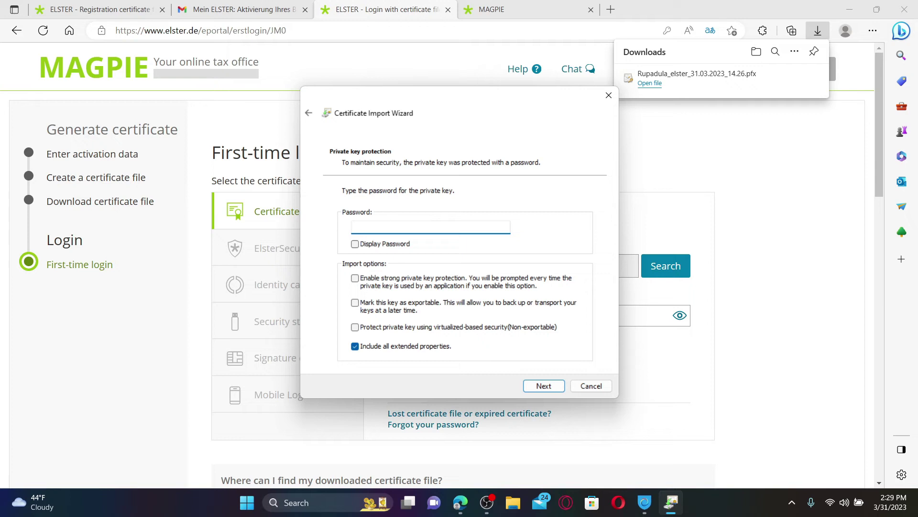
Enter the certificate password, tick strong protection, exportable key and virtualization-based security, and finish.
text(•••••••••••••••••)
click(355, 278)
click(355, 302)
click(355, 327)
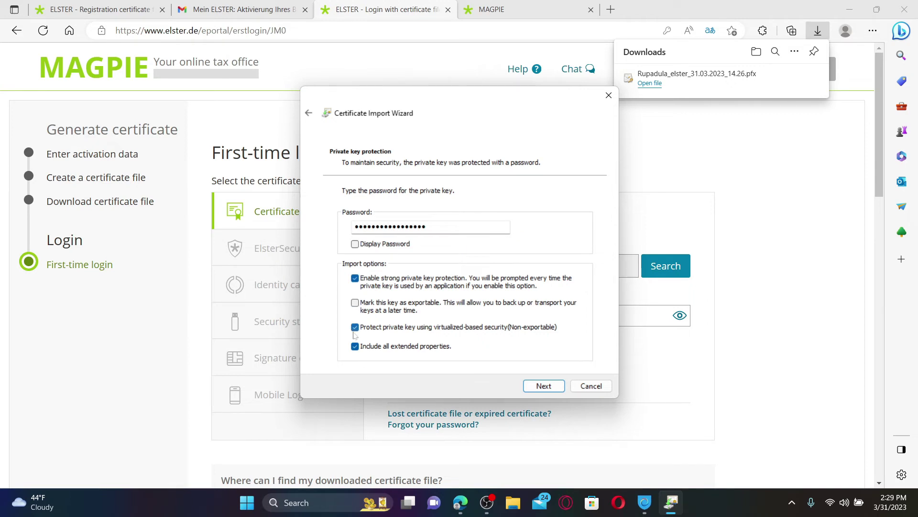
click(537, 392)
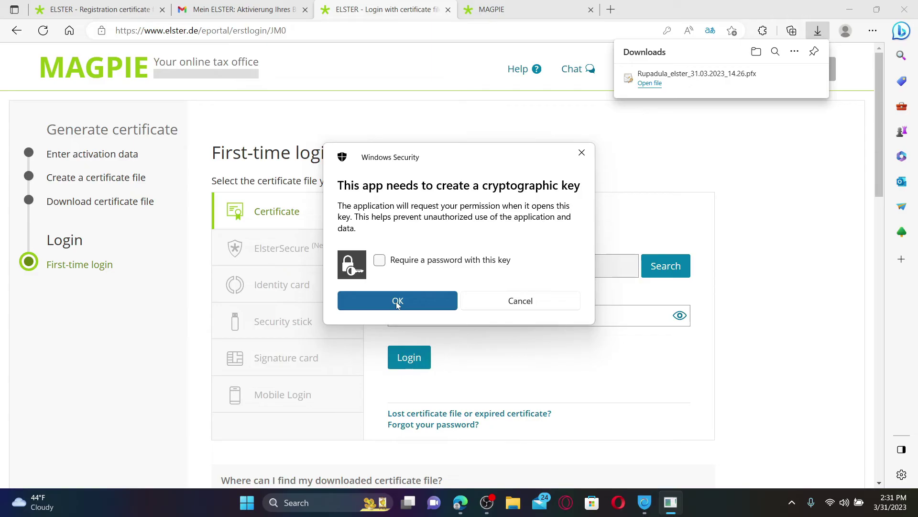
Require a password for the new cryptographic key and enter it.
click(382, 260)
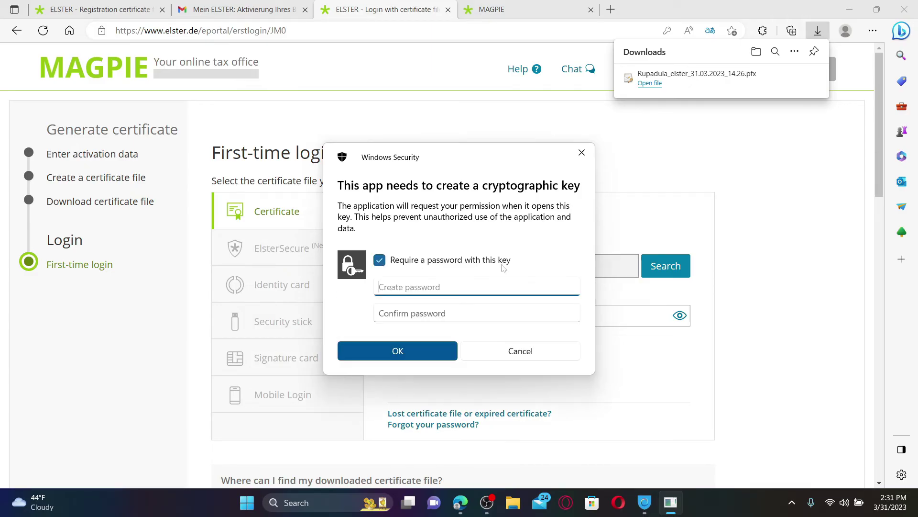
text(••••••••••••••••)
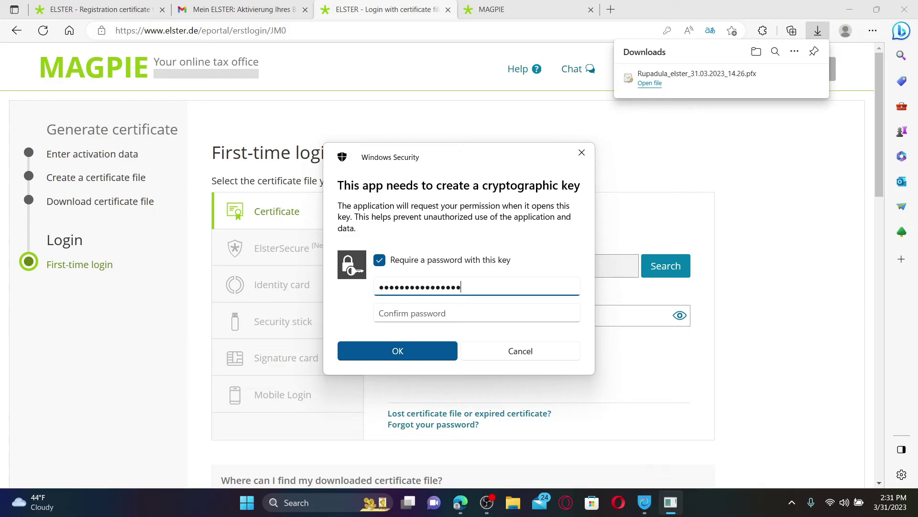
key(Tab)
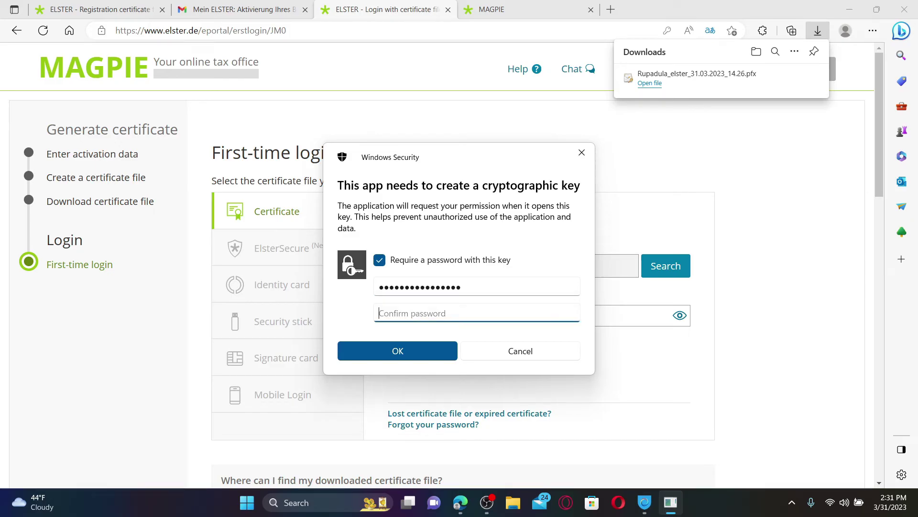
text(••••••••••••••••)
Allow the key creation and select the downloaded .pfx certificate file for login.
click(432, 358)
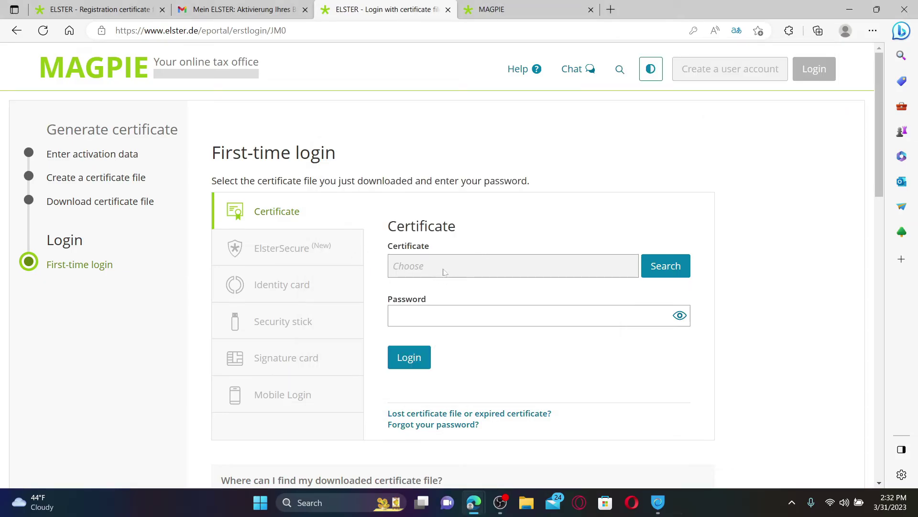
click(661, 264)
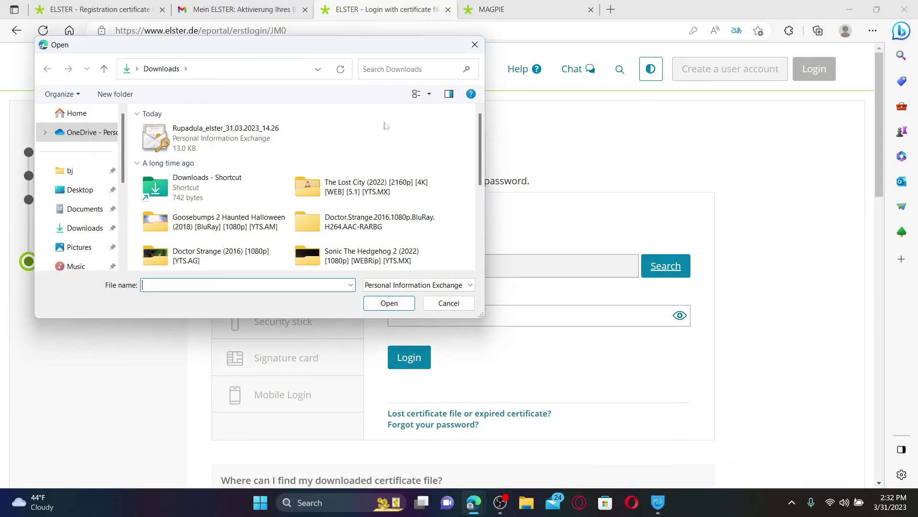
double_click(221, 143)
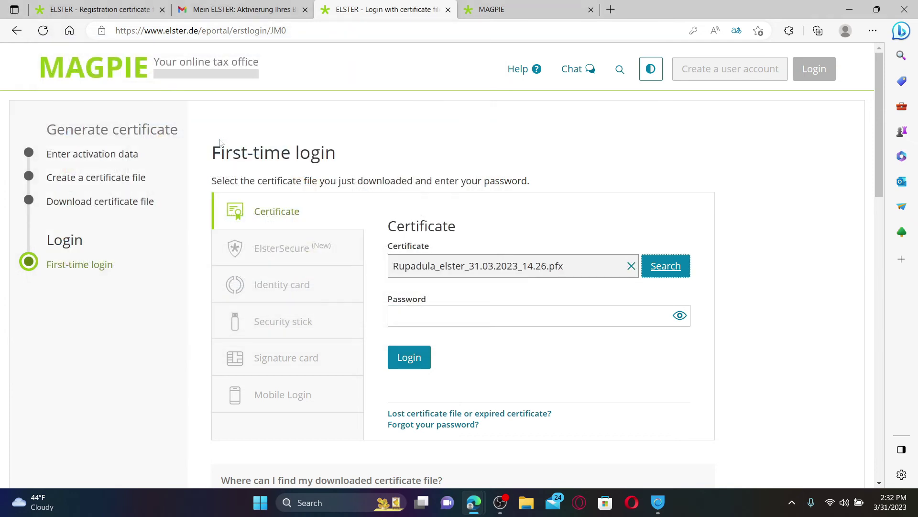
Fill in the saved certificate password and log in to ELSTER.
key(Tab)
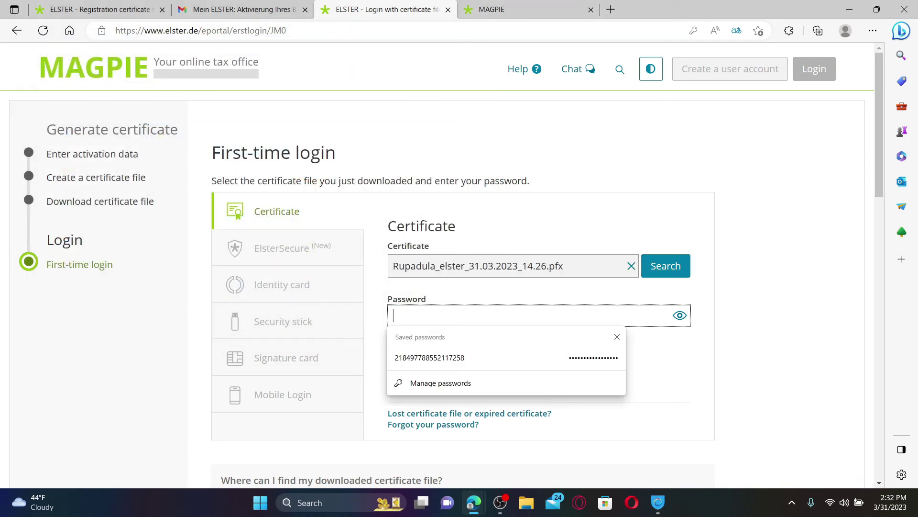
key(Down)
key(Return)
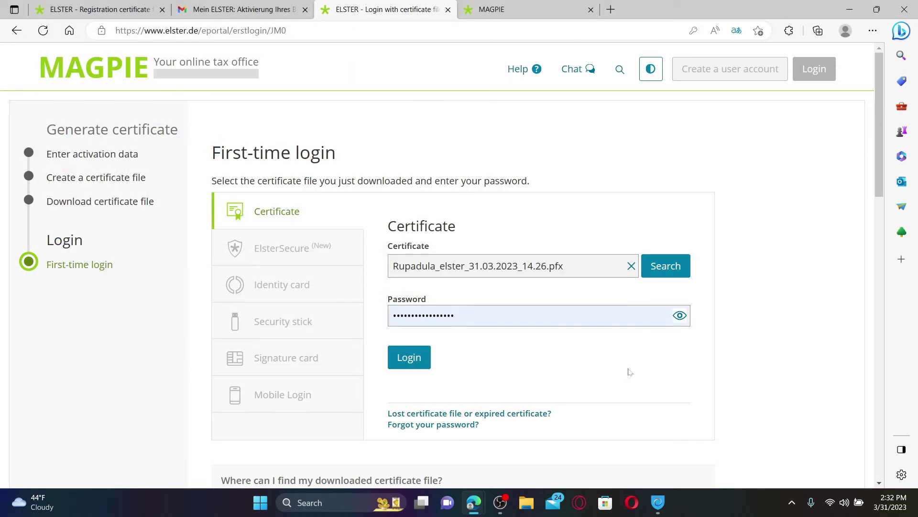
click(413, 359)
Review the ELSTER MyProfile page down to its footer, then minimize Edge to show the desktop.
scroll(402, 345, up, 4)
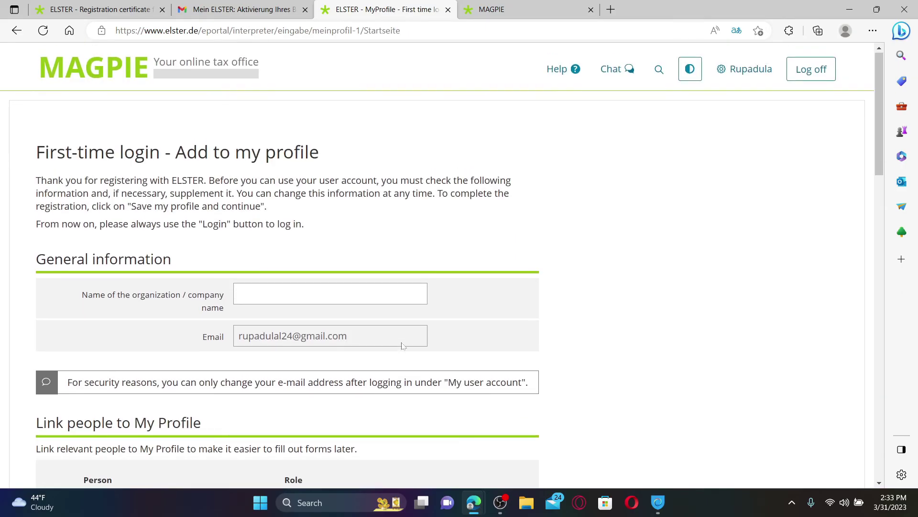
scroll(286, 370, down, 15)
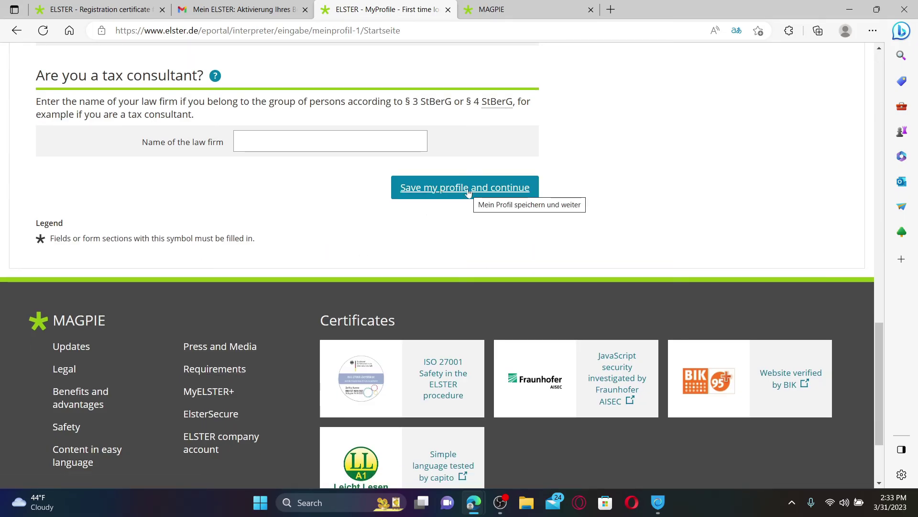
scroll(468, 191, down, 3)
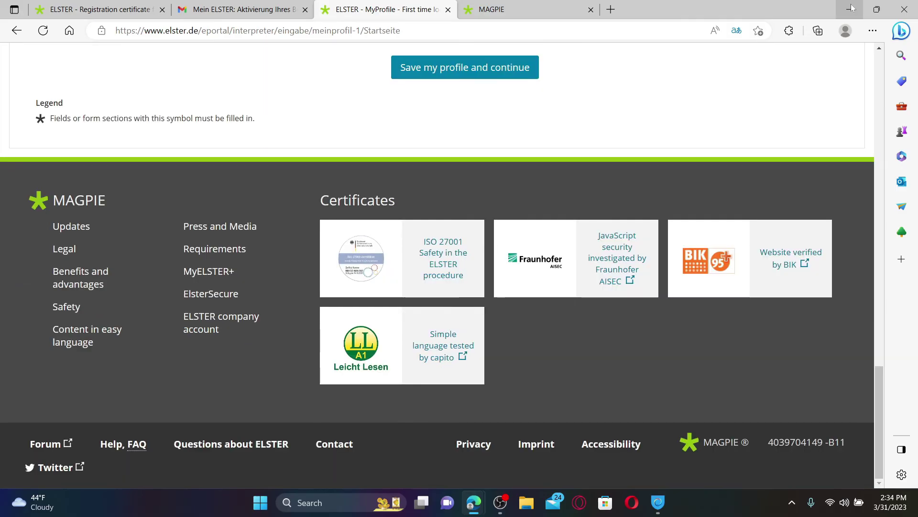
click(852, 8)
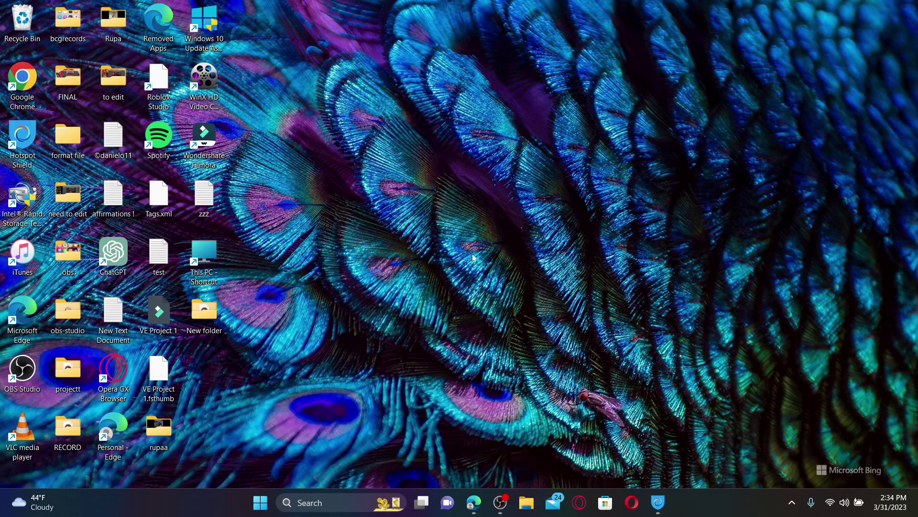